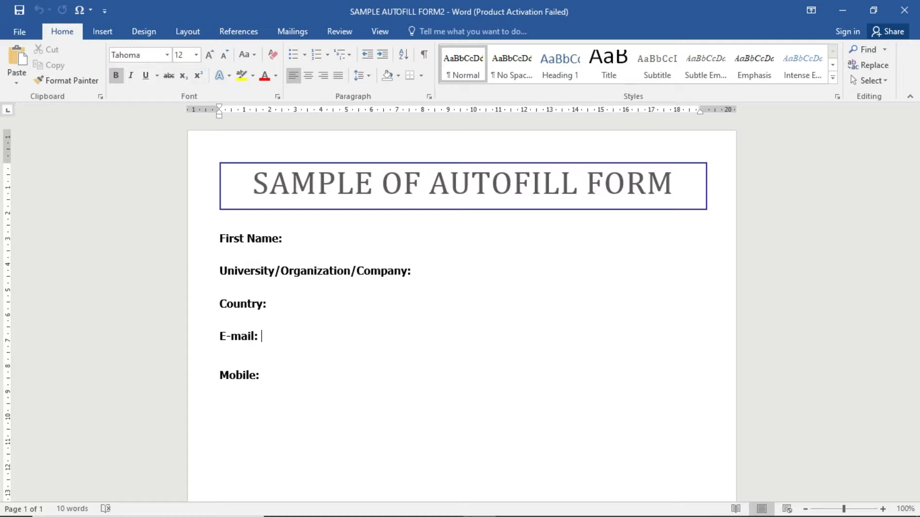
View the Excel contact worksheet, then return to the Word form 'SAMPLE AUTOFILL FORM2'
click(446, 503)
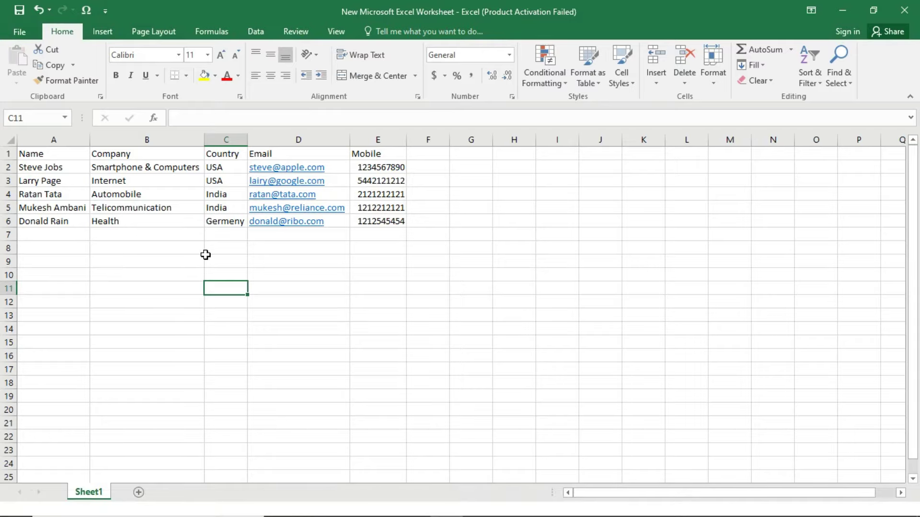
mouse_move(433, 516)
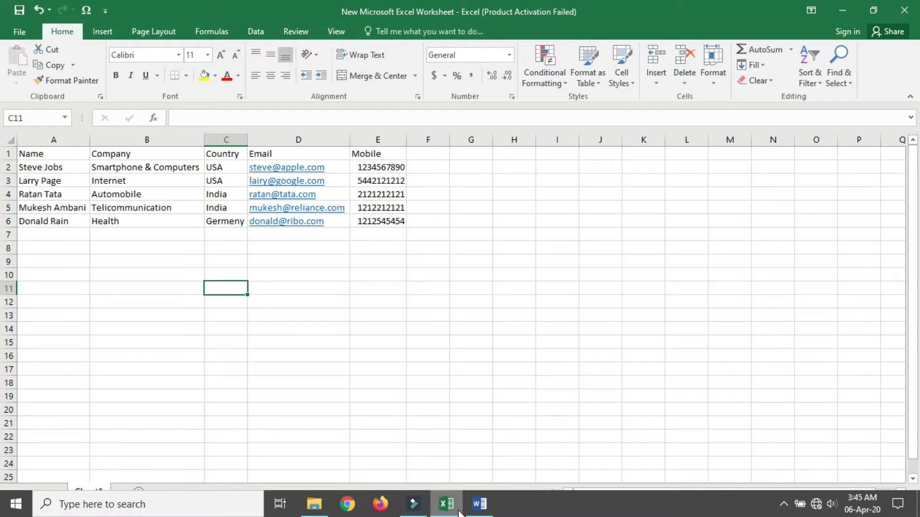
click(479, 504)
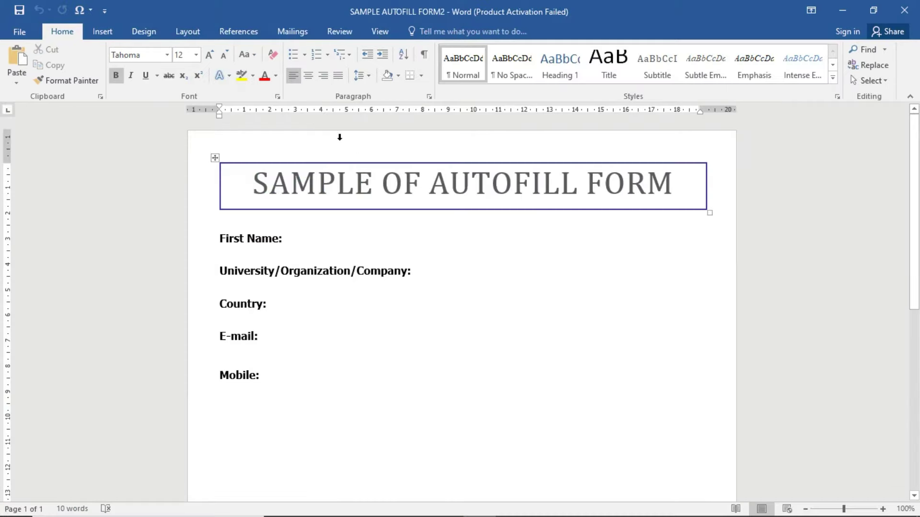
Choose the New Microsoft Excel Worksheet in Desktop > New Folder as the existing recipient list
mouse_move(426, 516)
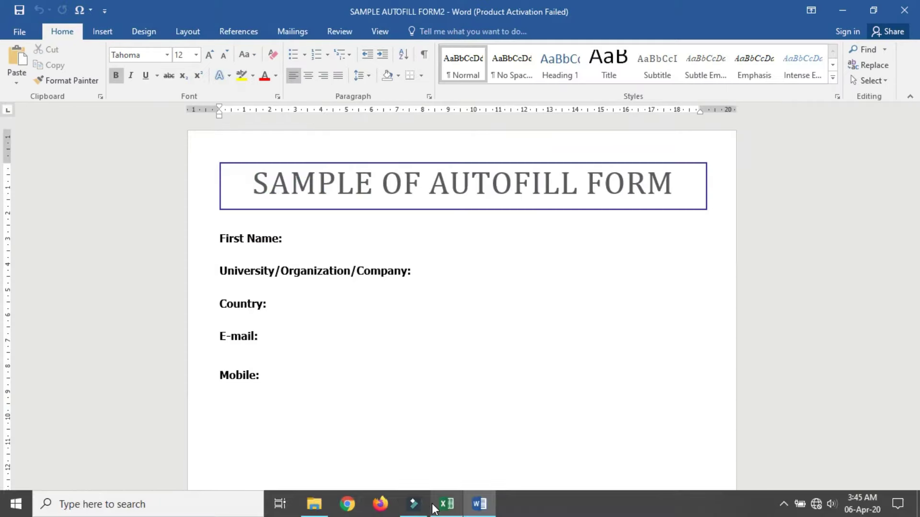
click(492, 322)
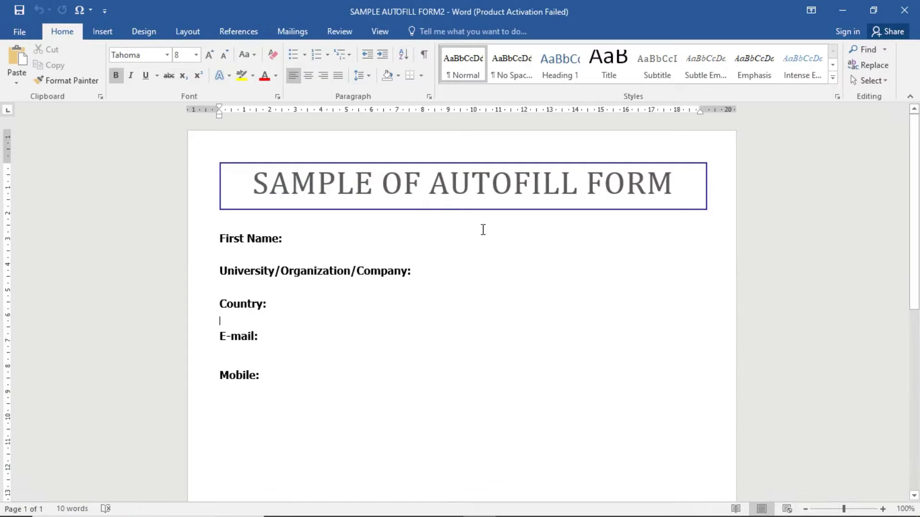
click(300, 35)
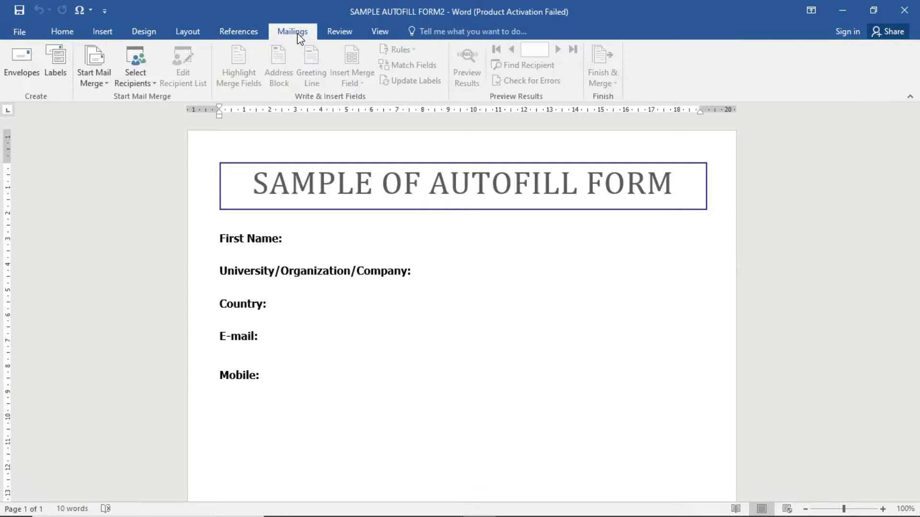
click(146, 80)
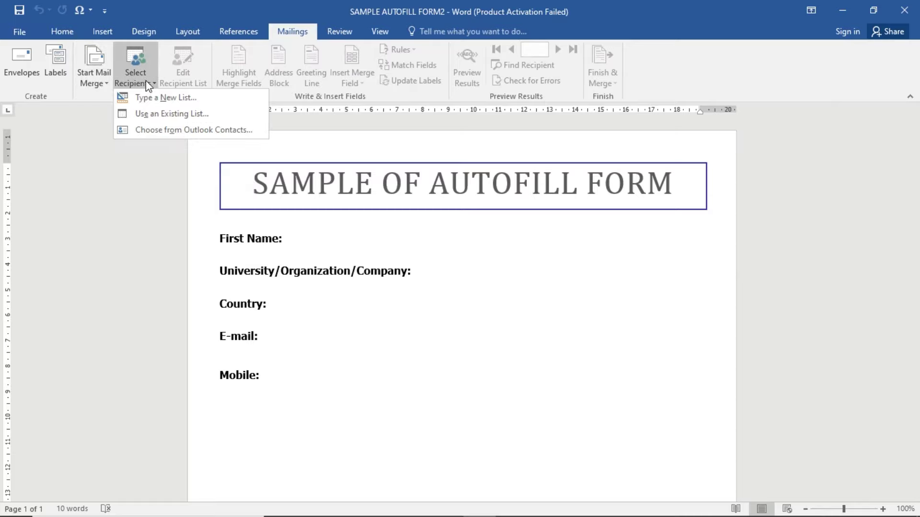
click(173, 120)
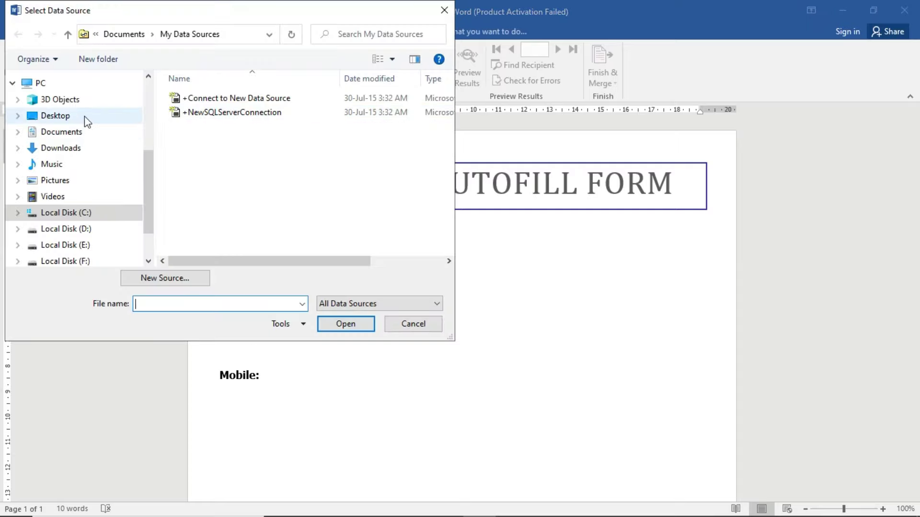
click(85, 117)
double_click(220, 125)
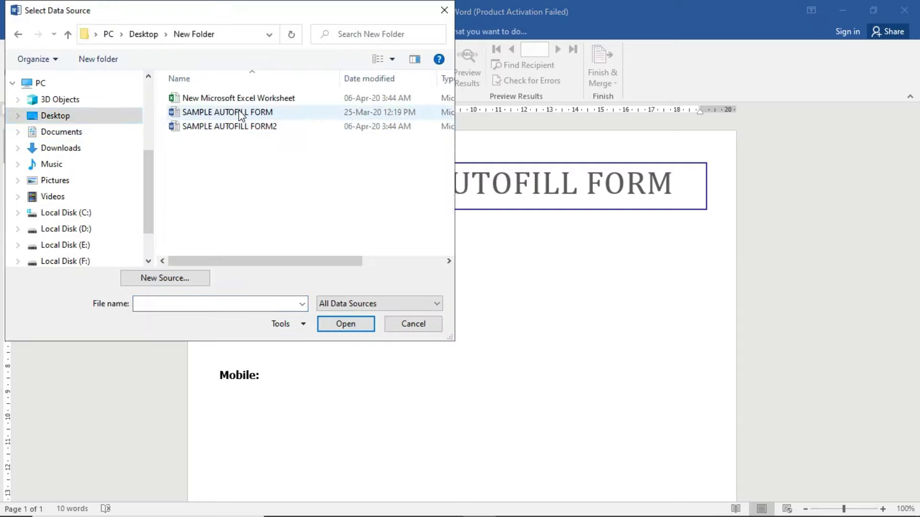
click(249, 98)
Confirm the worksheet table as the data source and place the cursor after First Name:
click(345, 324)
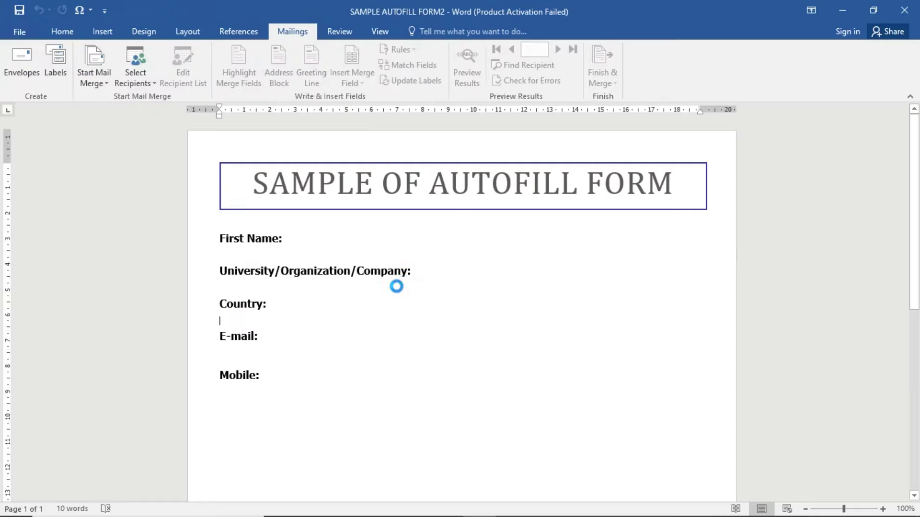
click(546, 318)
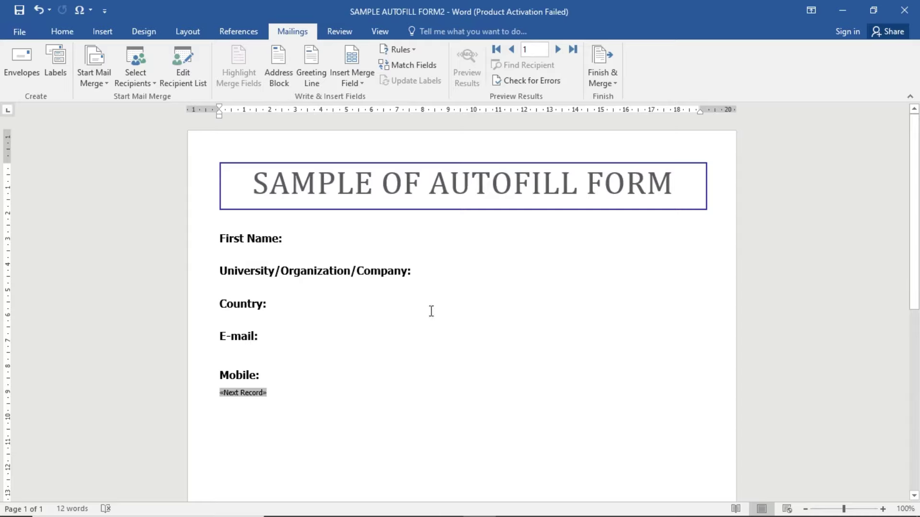
click(312, 237)
Review the available merge fields without inserting, then view the Excel contact sheet
click(351, 84)
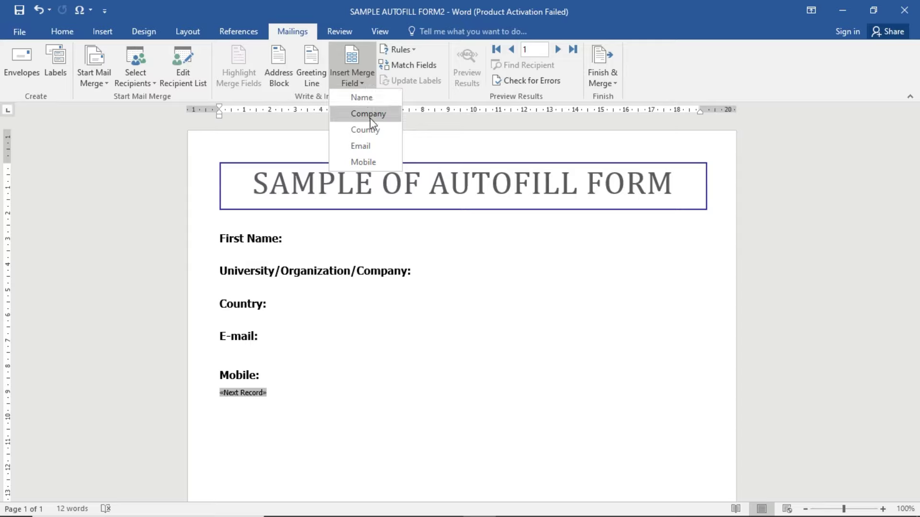
click(360, 85)
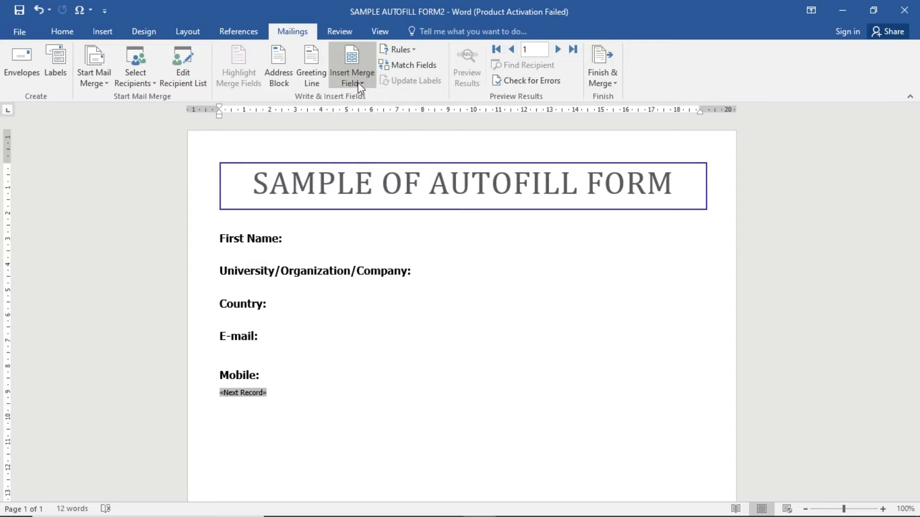
click(438, 508)
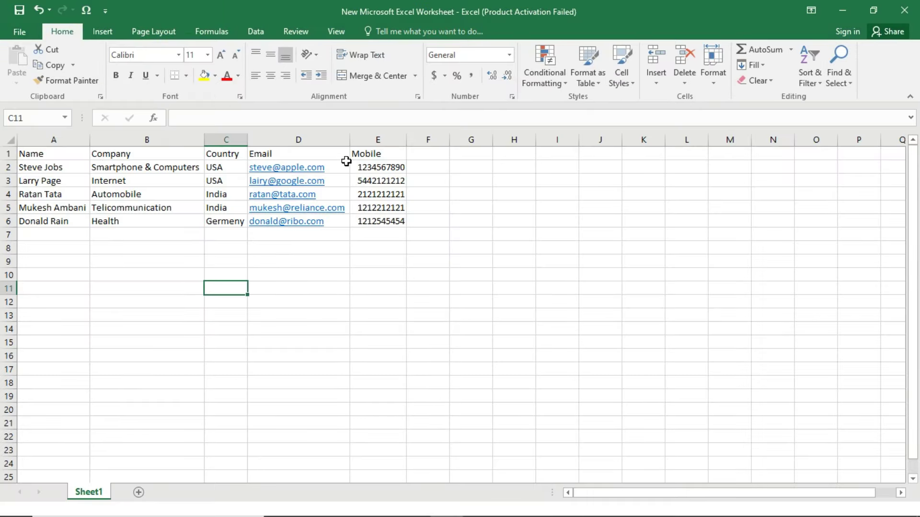
Insert «Name», «Company» and «Country» merge fields after their labels, checking the Excel columns
click(479, 504)
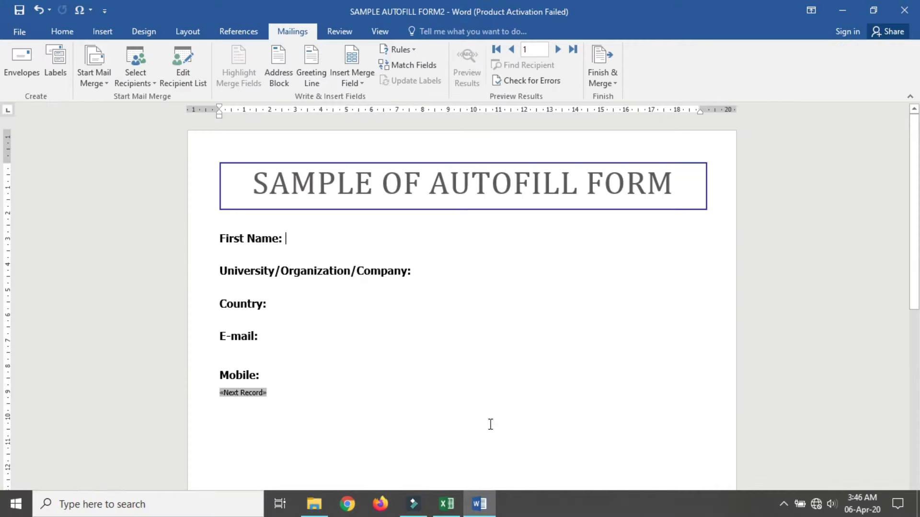
click(351, 84)
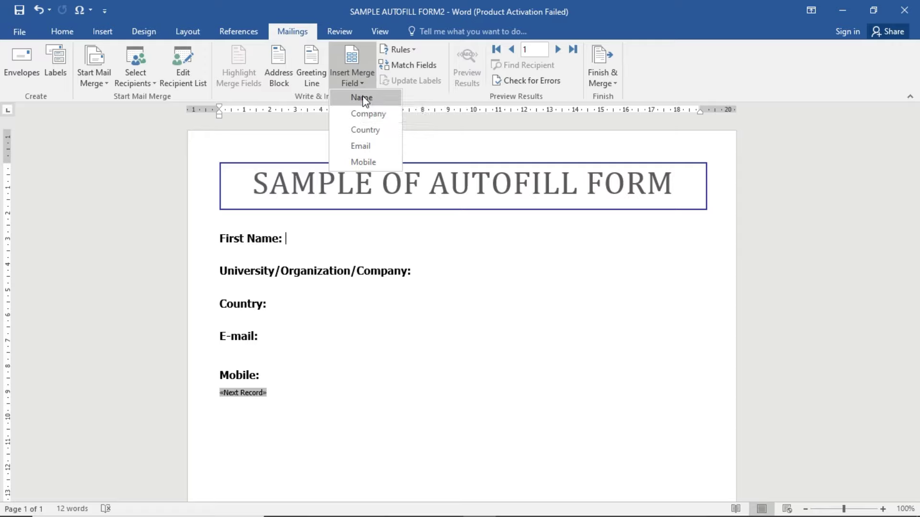
click(363, 97)
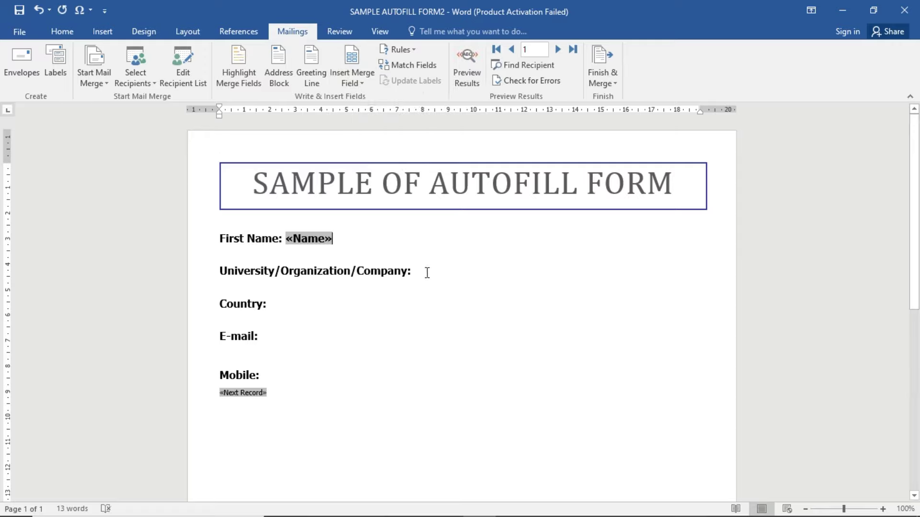
click(353, 82)
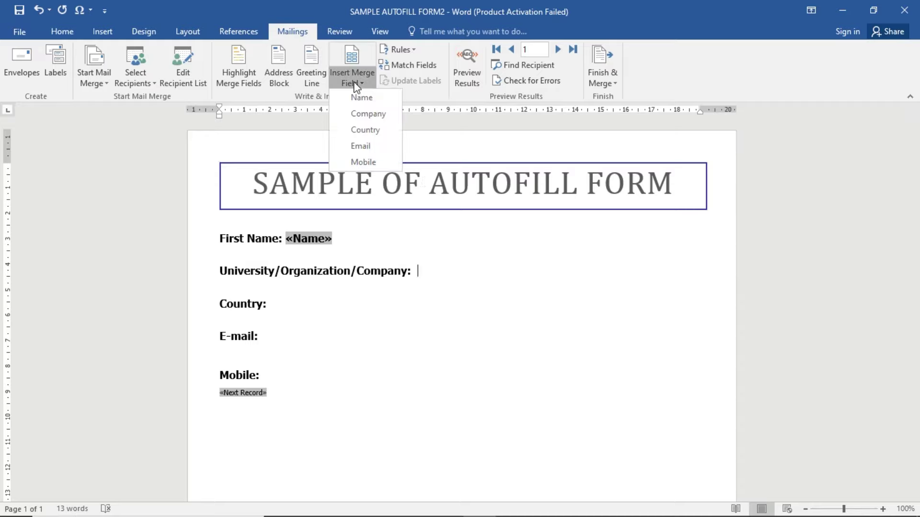
click(370, 114)
click(281, 305)
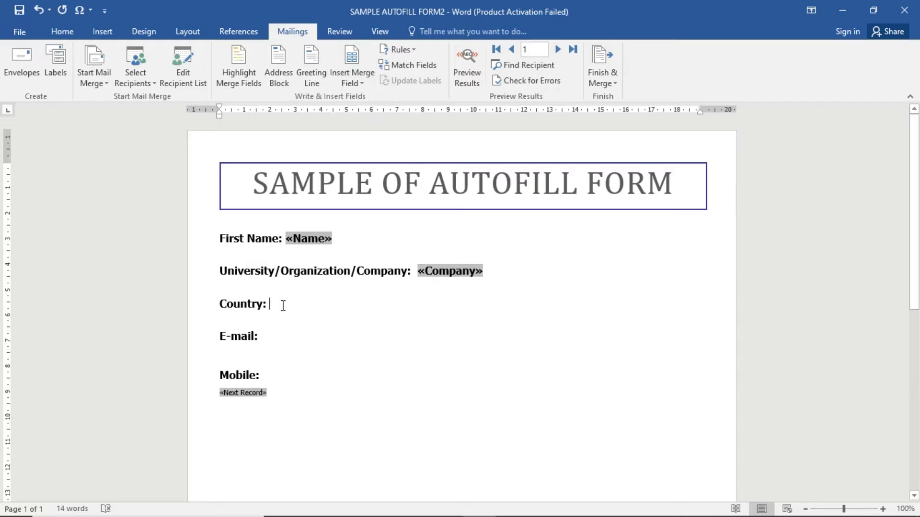
click(353, 77)
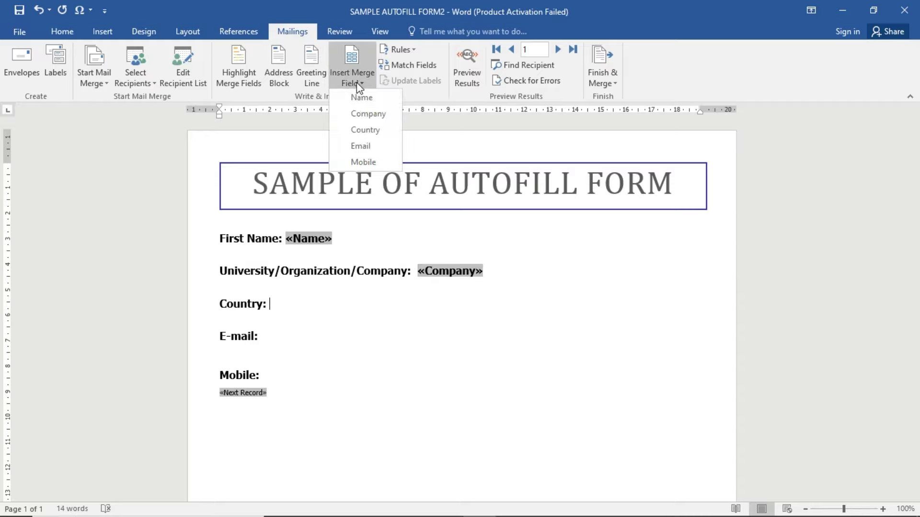
click(371, 131)
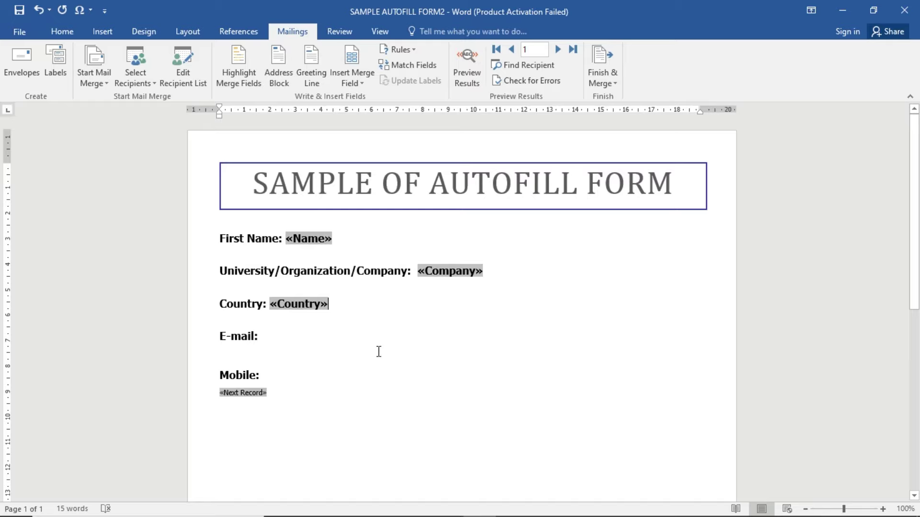
click(452, 507)
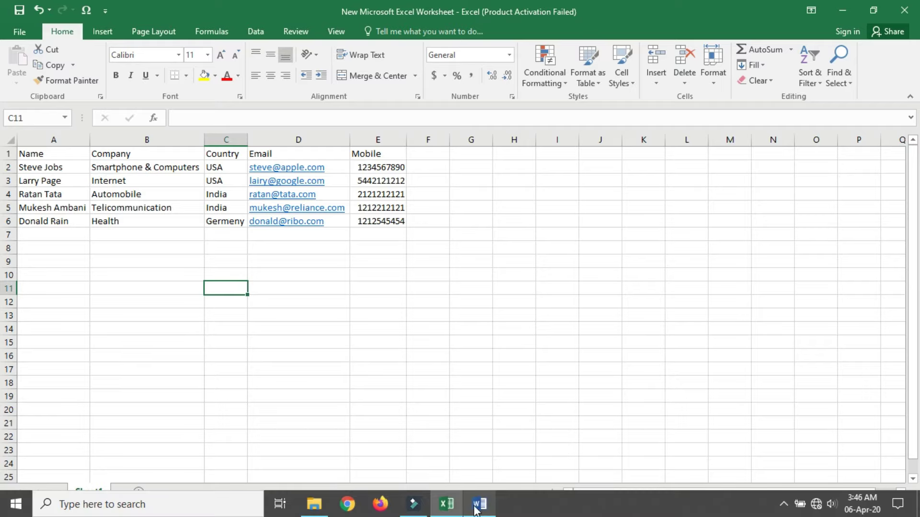
click(479, 505)
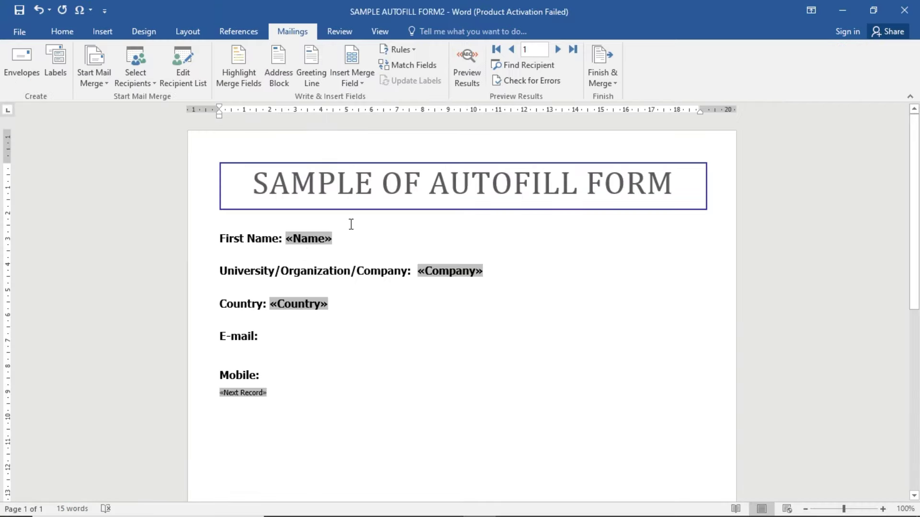
Preview merged results and advance to record 2, showing Internet and USA
click(465, 79)
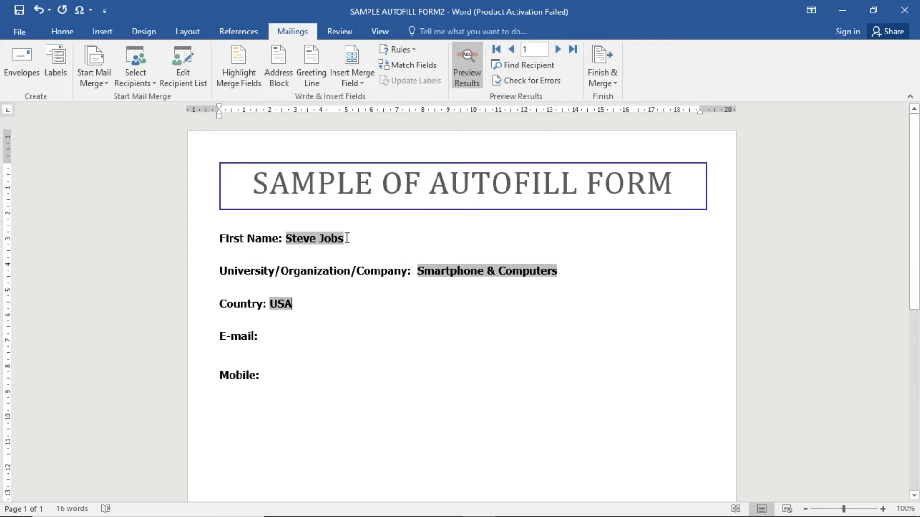
click(558, 49)
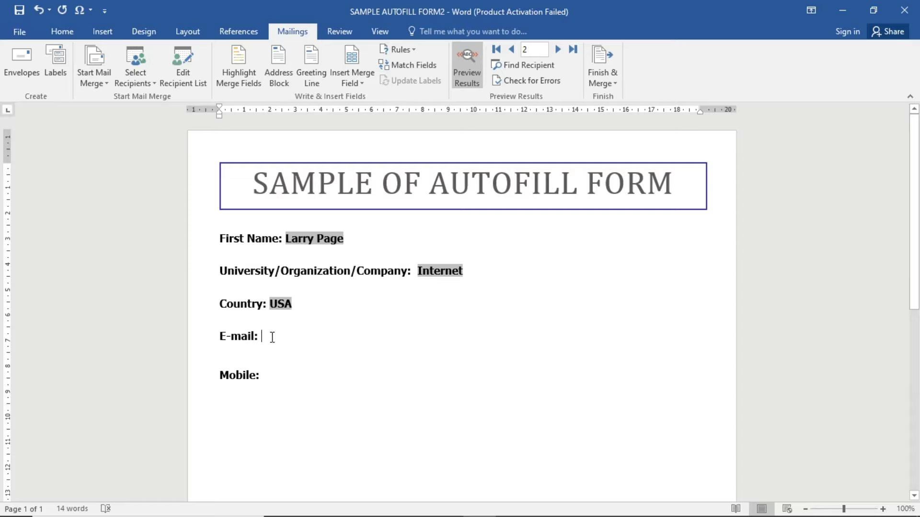
Insert the «Email» field after E-mail and the «Mobile» field after Mobile:
click(352, 82)
click(361, 145)
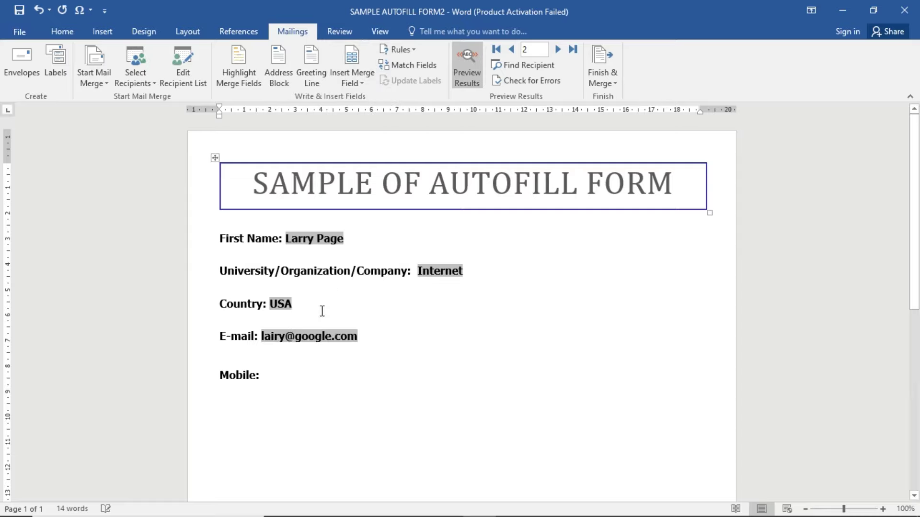
click(269, 379)
click(360, 79)
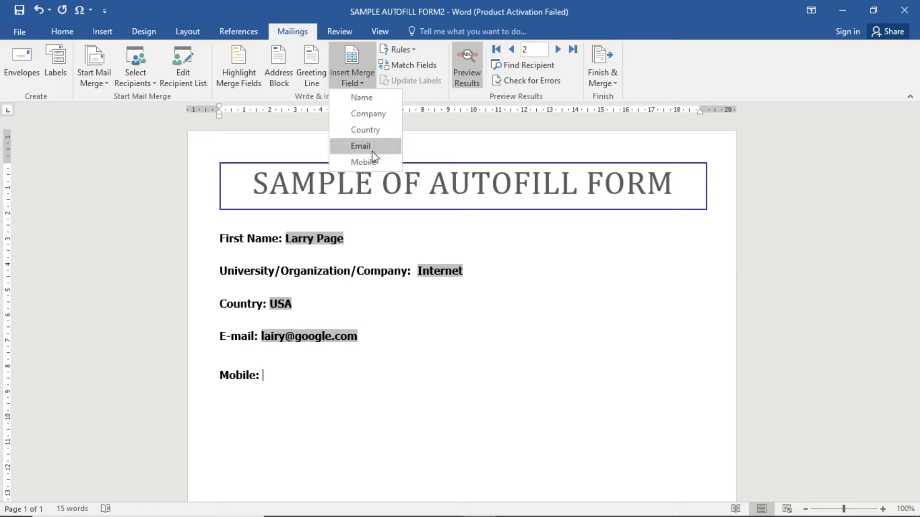
click(364, 162)
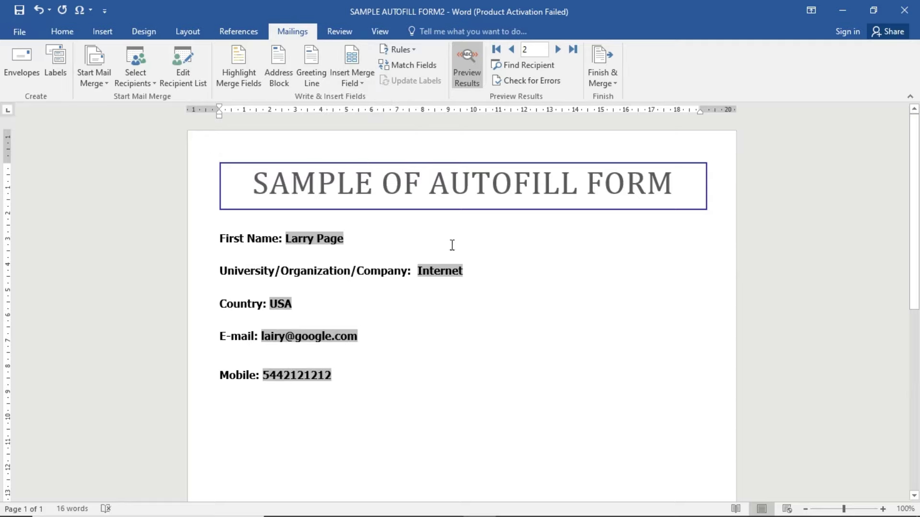
Preview records three through five, then bring up the Excel data sheet
click(557, 50)
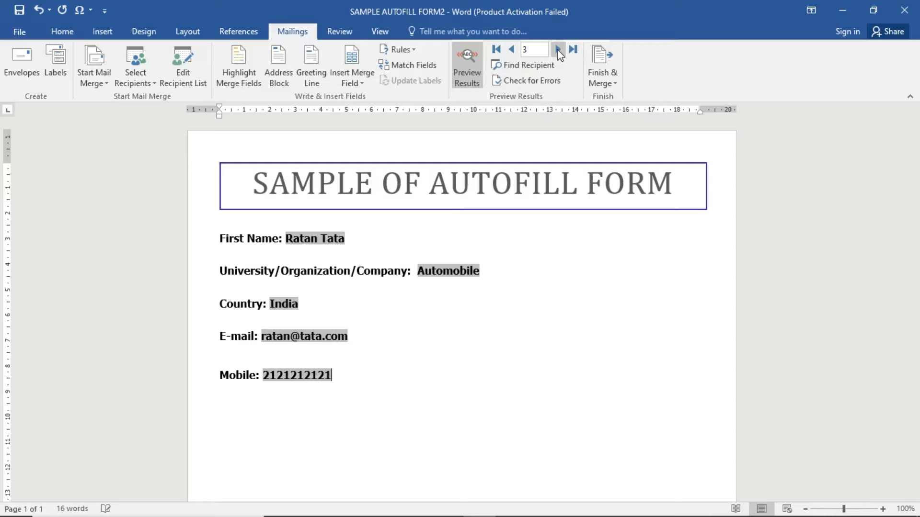
click(558, 50)
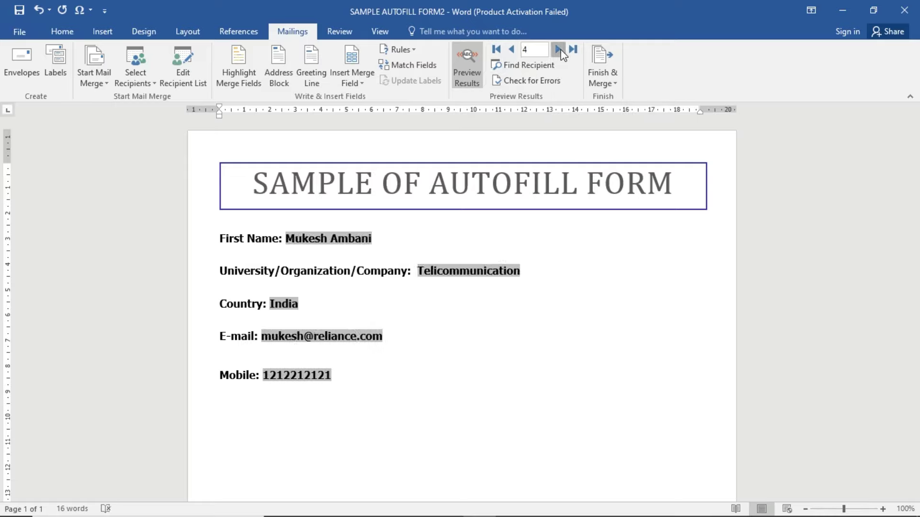
click(559, 49)
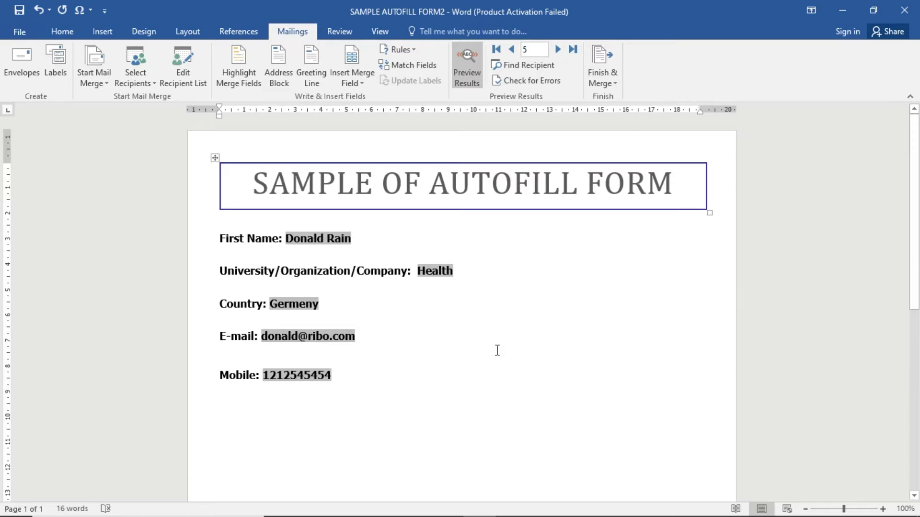
click(478, 509)
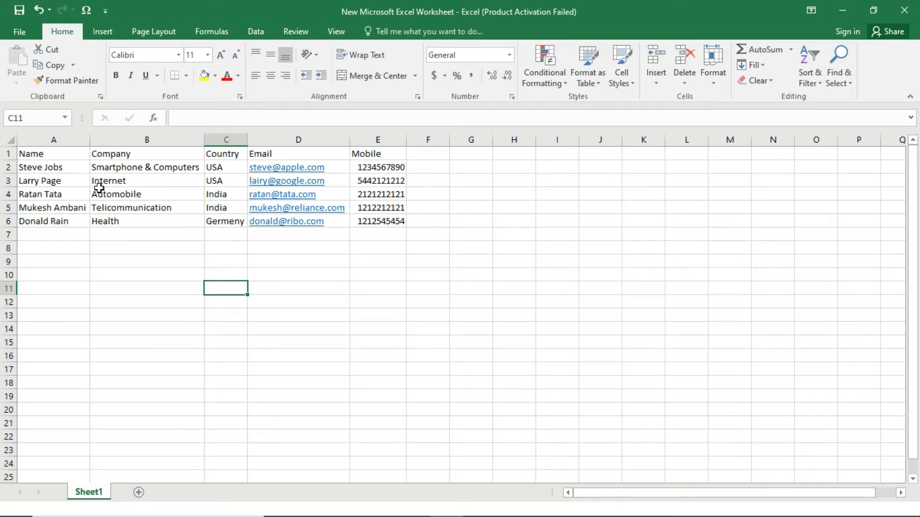
Change cell B3's company from Internet to Google, save the worksheet, and return to Word
click(138, 181)
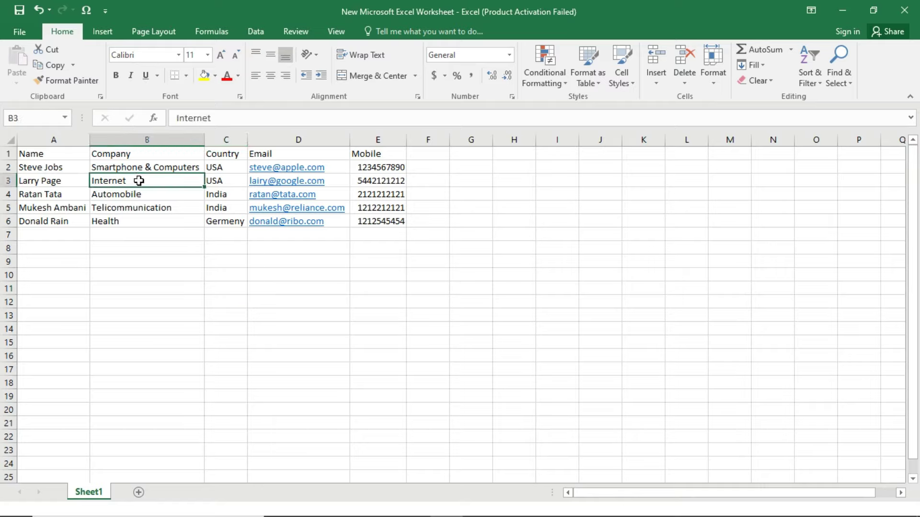
text(Google)
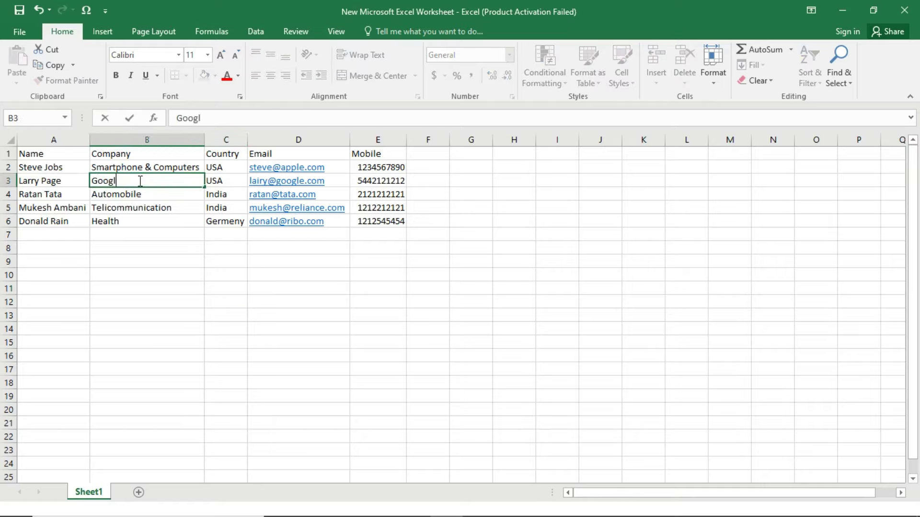
click(165, 284)
click(19, 12)
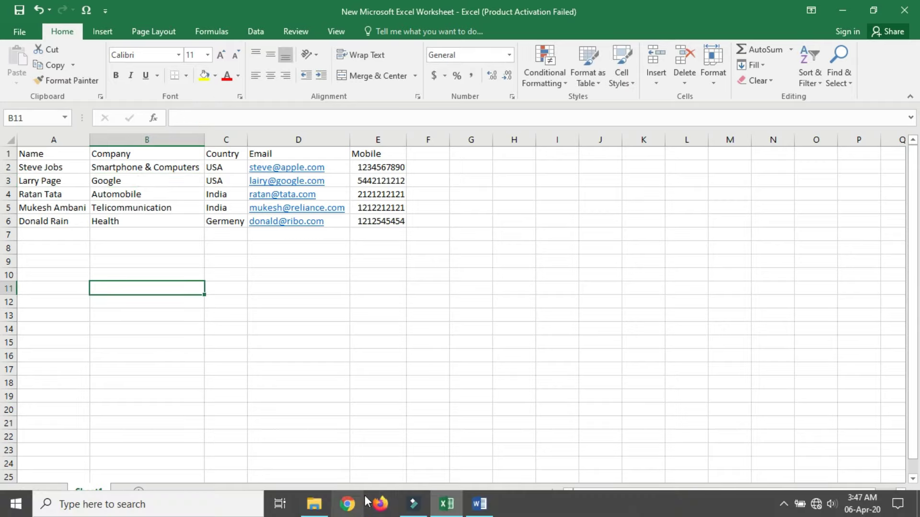
click(478, 503)
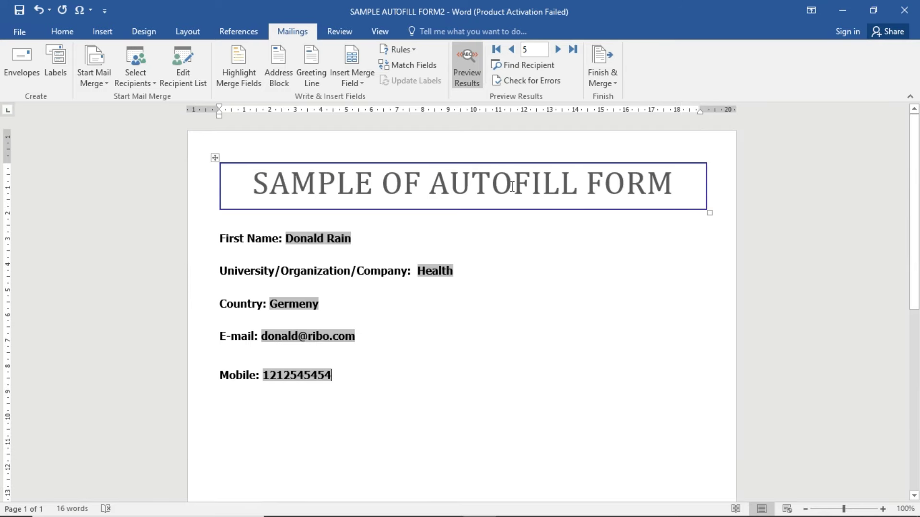
Step the preview back from record 5 to record 2, now showing Google as company
click(511, 50)
click(512, 50)
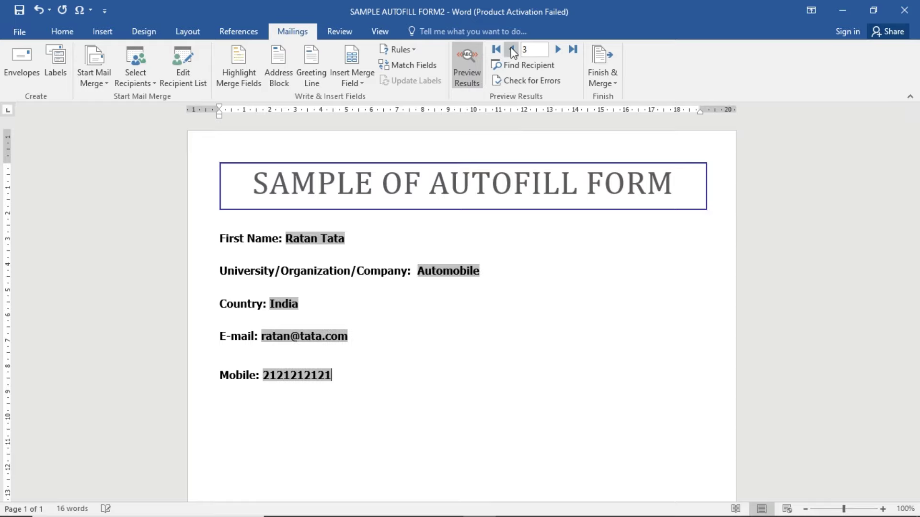
click(512, 50)
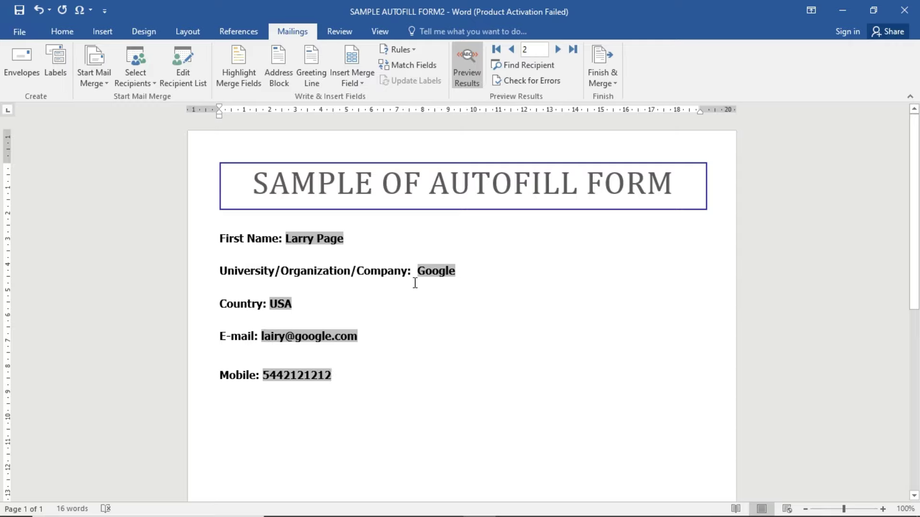
click(602, 79)
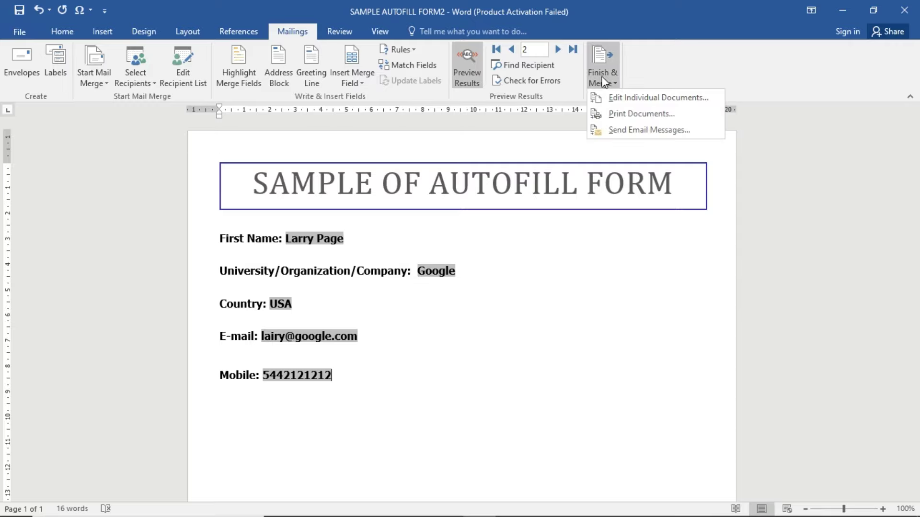
click(631, 113)
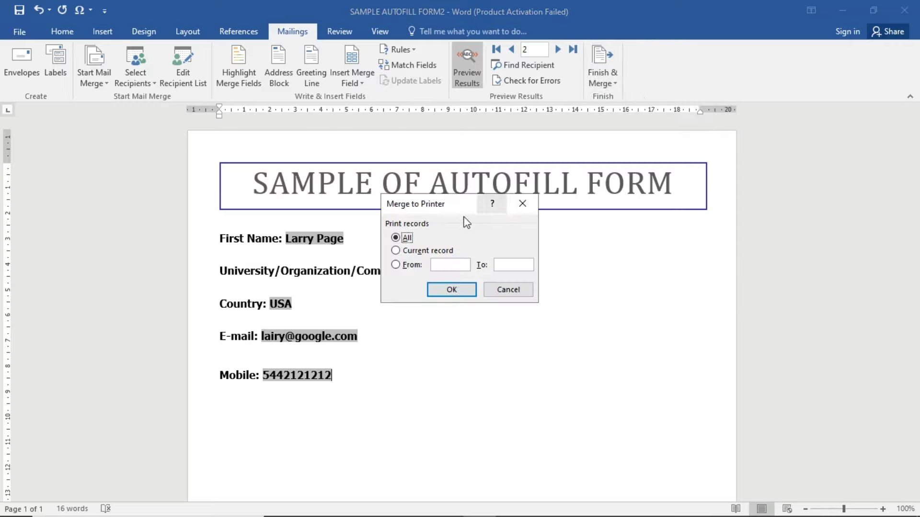
click(428, 251)
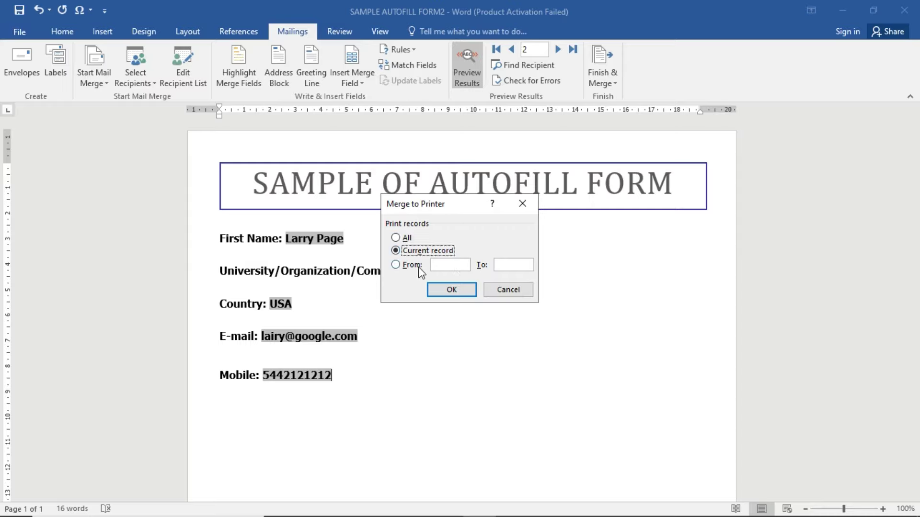
click(451, 291)
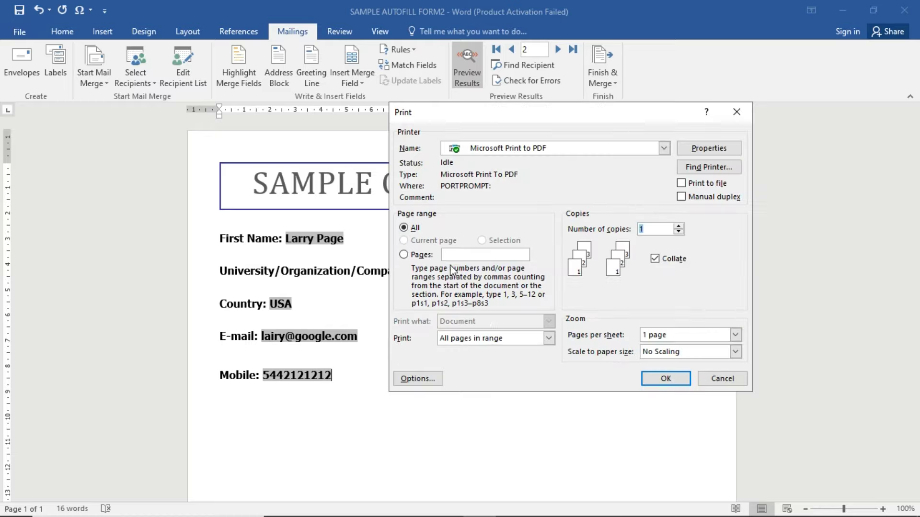
click(653, 379)
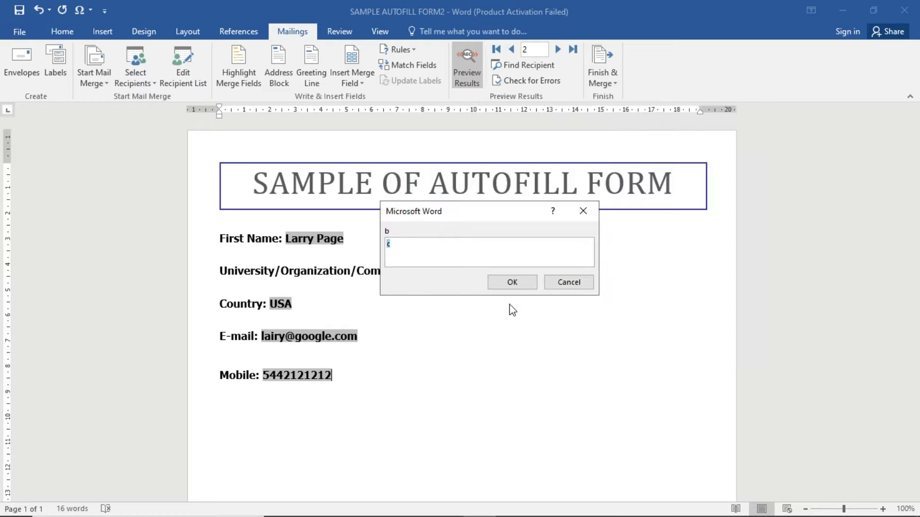
click(511, 283)
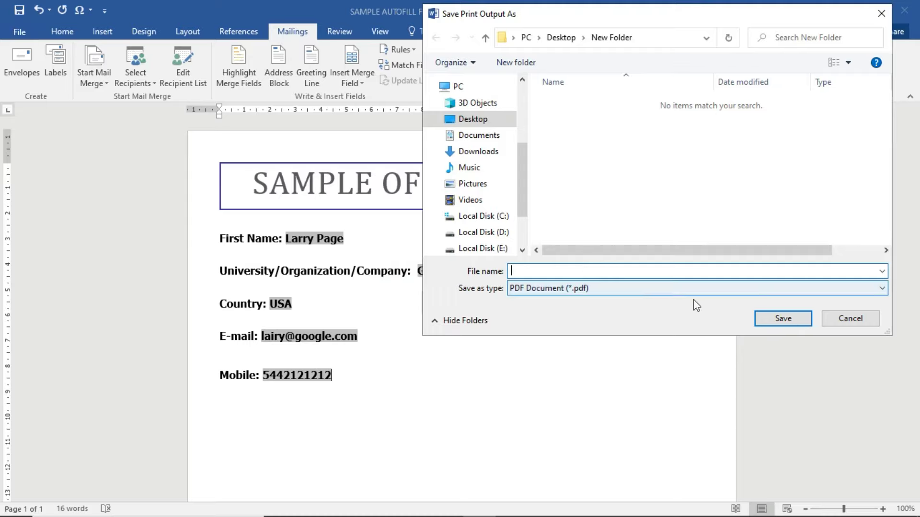
click(857, 319)
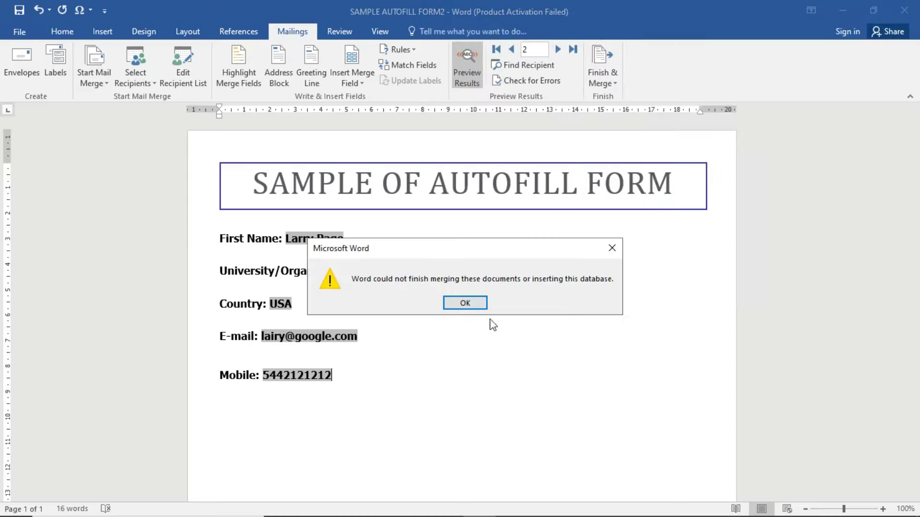
click(465, 303)
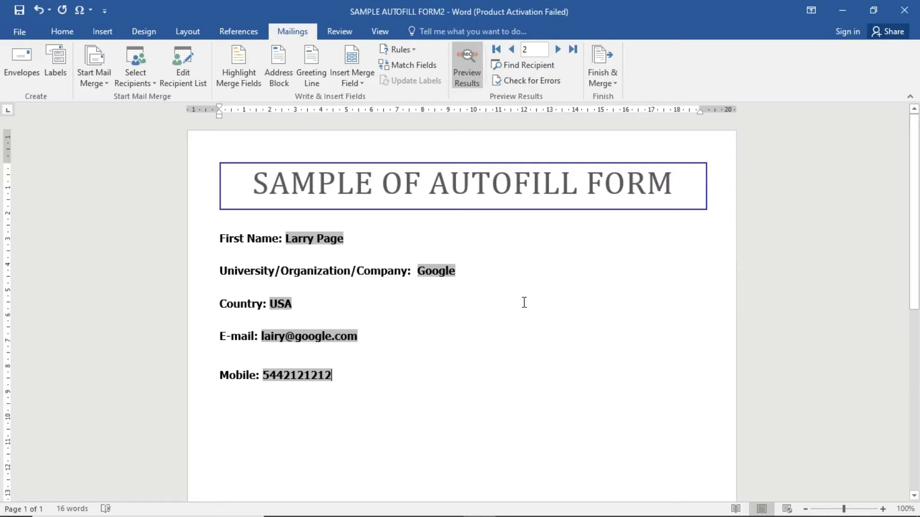